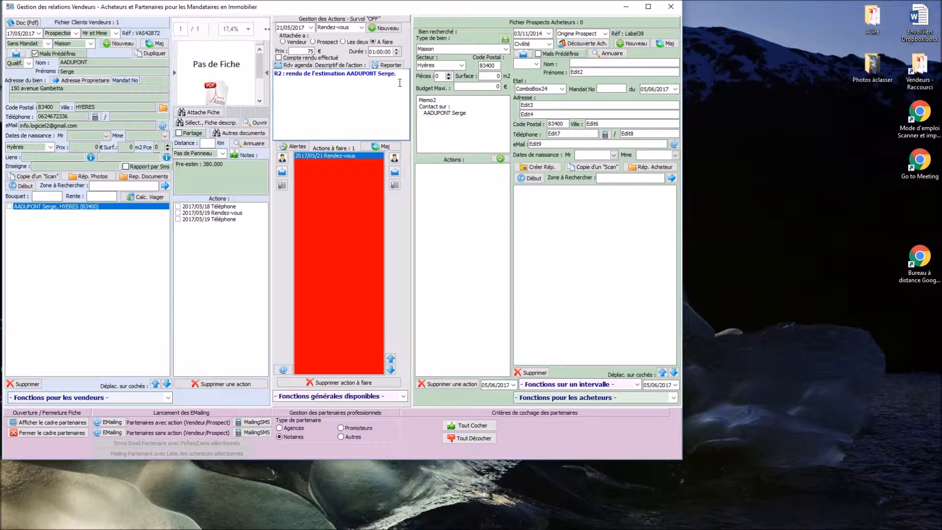
# Complete the appointment description with the mandate granted at 440.000 euros net vendeur, attach the action to Vendeur and save it
pyautogui.write('nt le mandat à 440.000 euros net vendeur')
pyautogui.click(282, 42)
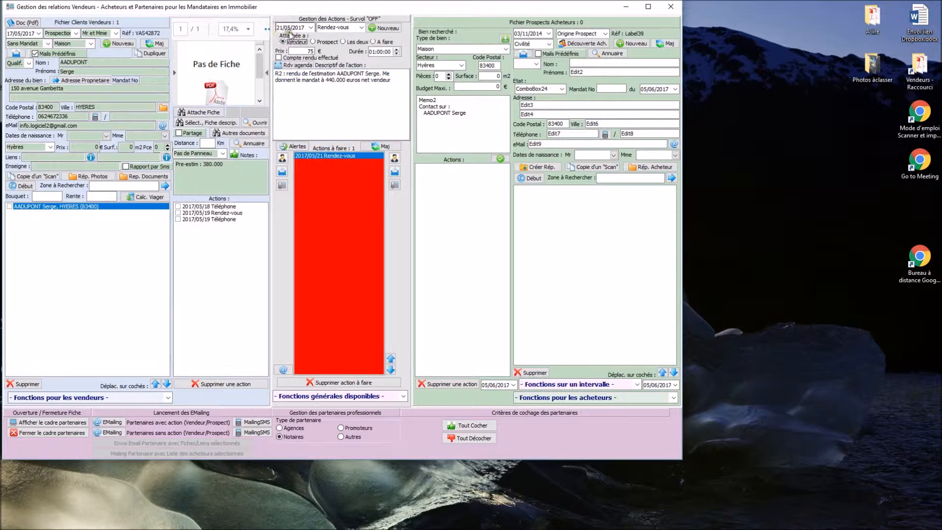
pyautogui.click(381, 146)
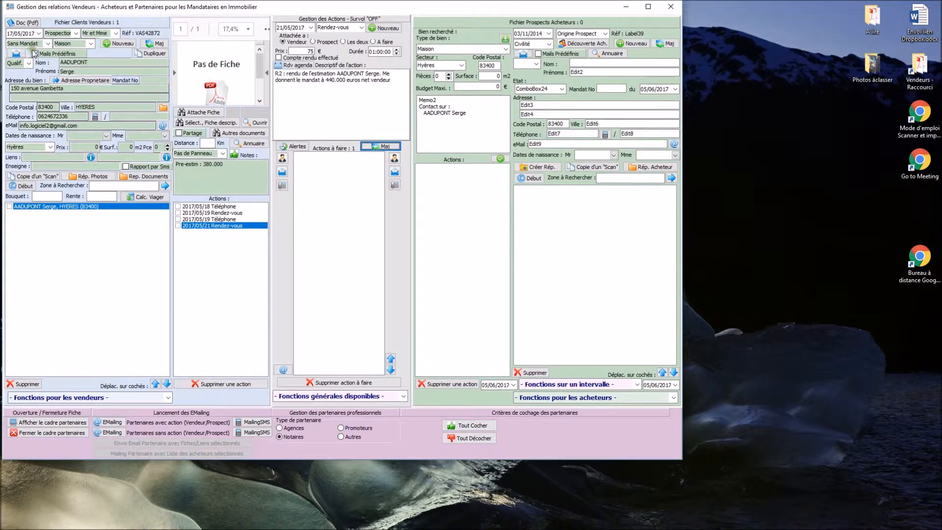
# Set the seller record's mandate type to Exclusif and its date to 21/05/2017
pyautogui.click(48, 44)
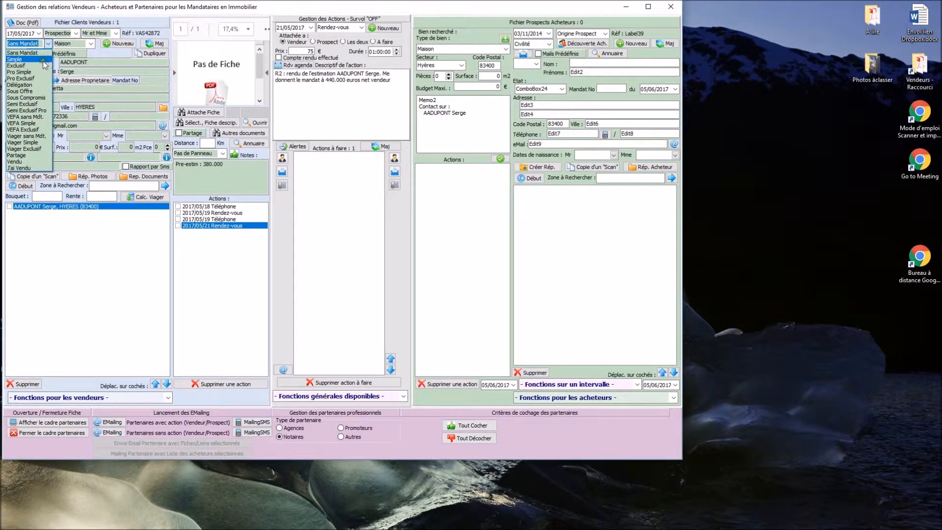
pyautogui.click(42, 65)
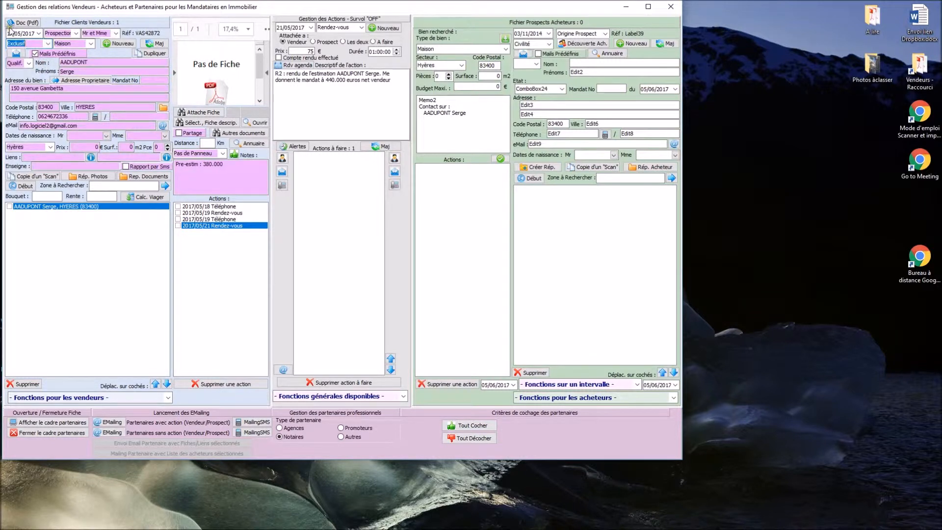
pyautogui.click(38, 33)
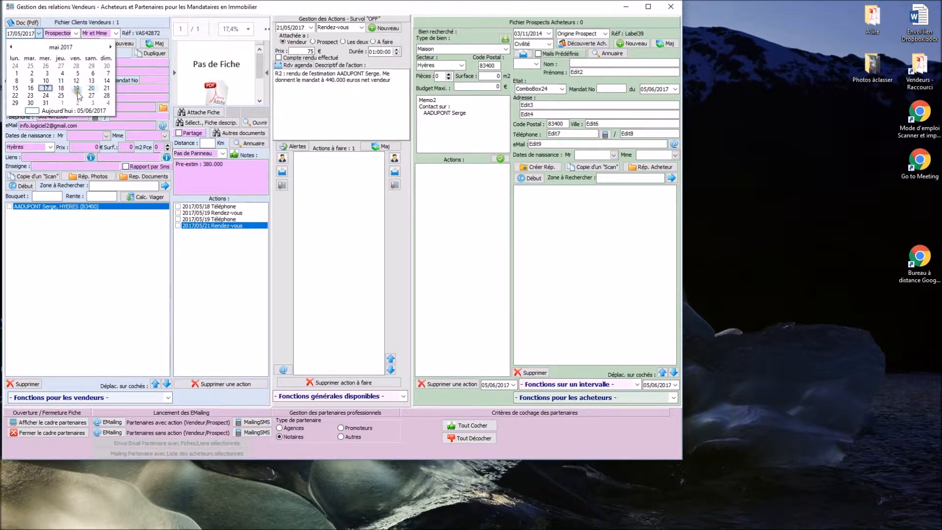
pyautogui.click(106, 88)
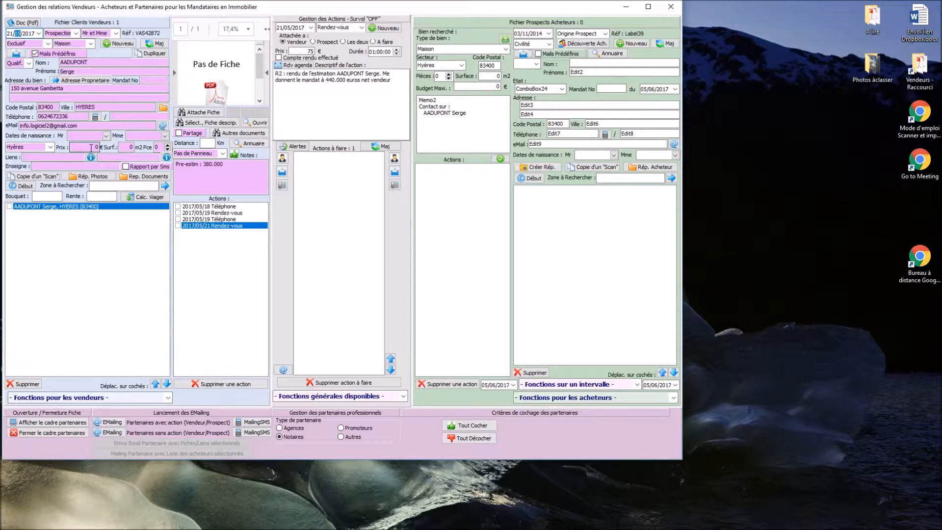
# Switch to the Calculator and multiply 440 by 1,055
pyautogui.moveTo(540, 521)
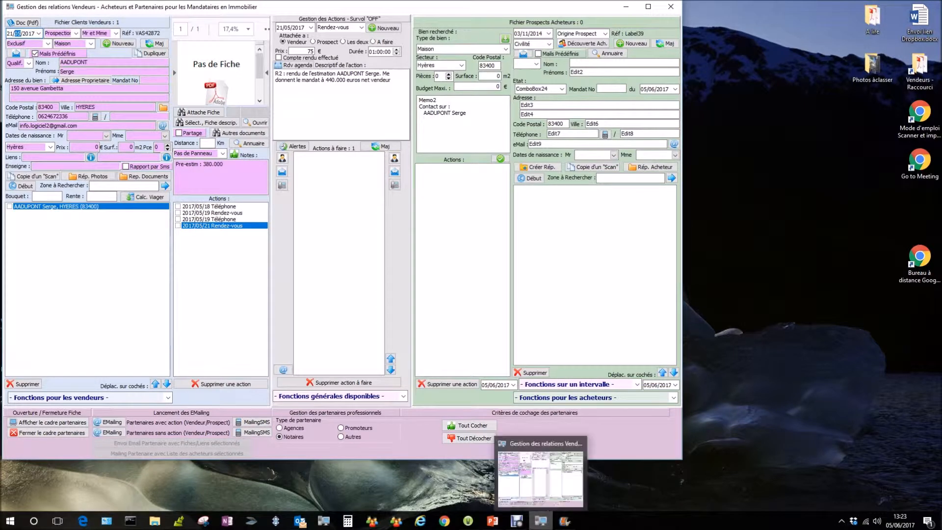
pyautogui.click(347, 521)
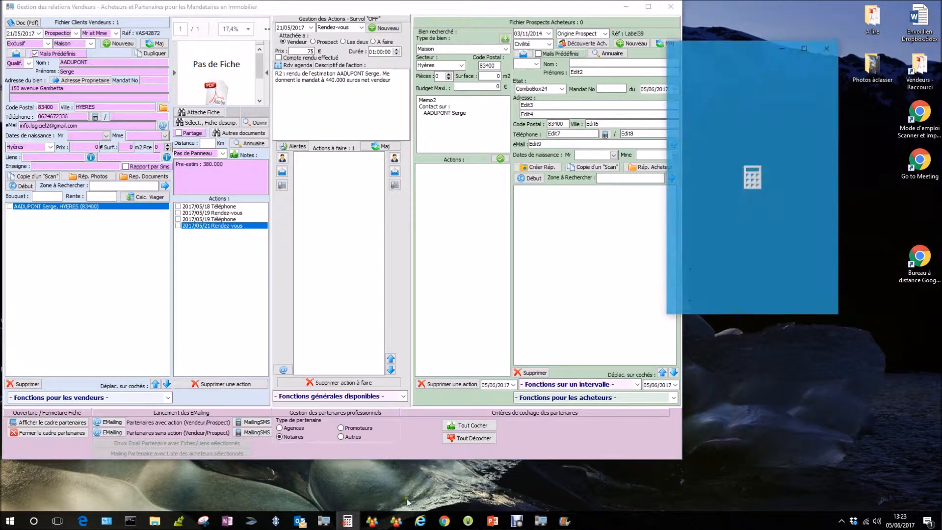
pyautogui.write('440')
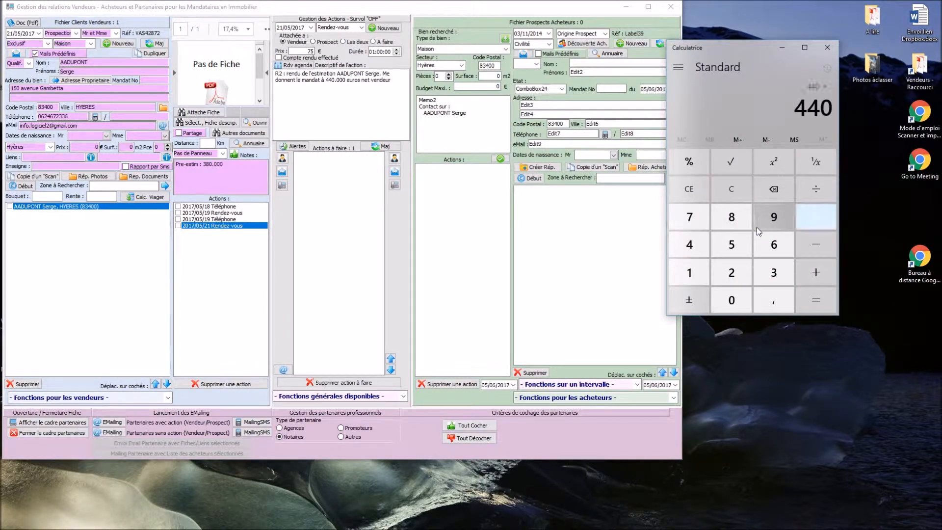
pyautogui.write('*1,055')
pyautogui.press('Return')
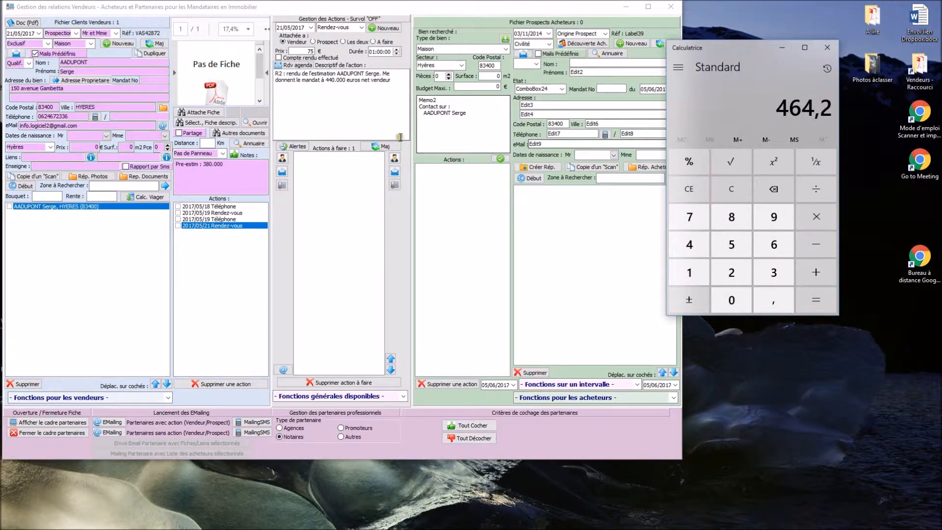
# Set the property's price to 465000 €, its surface to 120 m2 and its number of rooms to 5
pyautogui.click(85, 147)
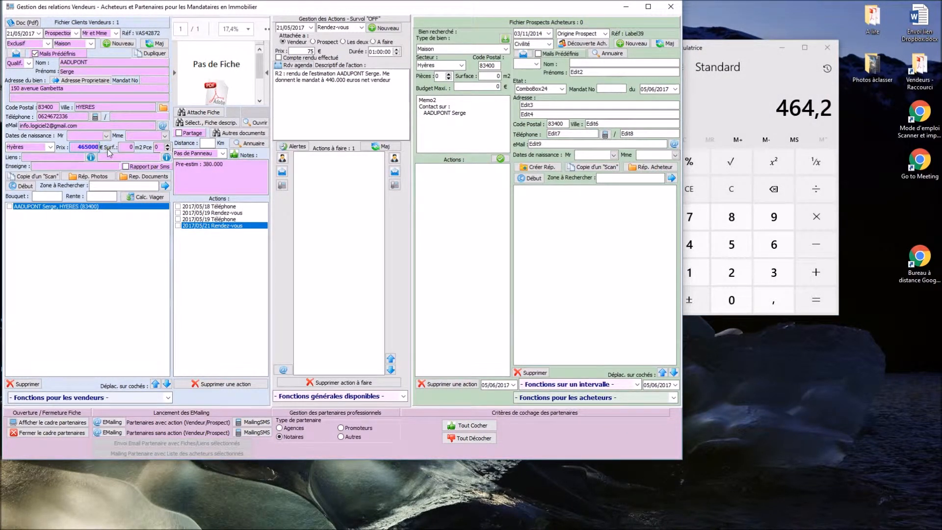
pyautogui.click(125, 147)
pyautogui.press('Tab')
# Launch the Logiciel réseau function and log in to the 3G Immo-Consultant intranet with the prefilled credentials
pyautogui.click(64, 158)
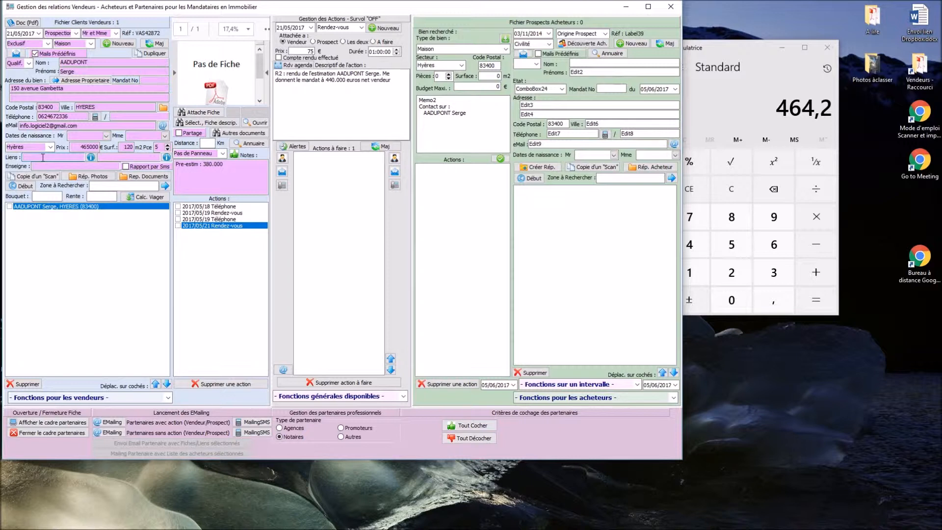
pyautogui.moveTo(403, 525)
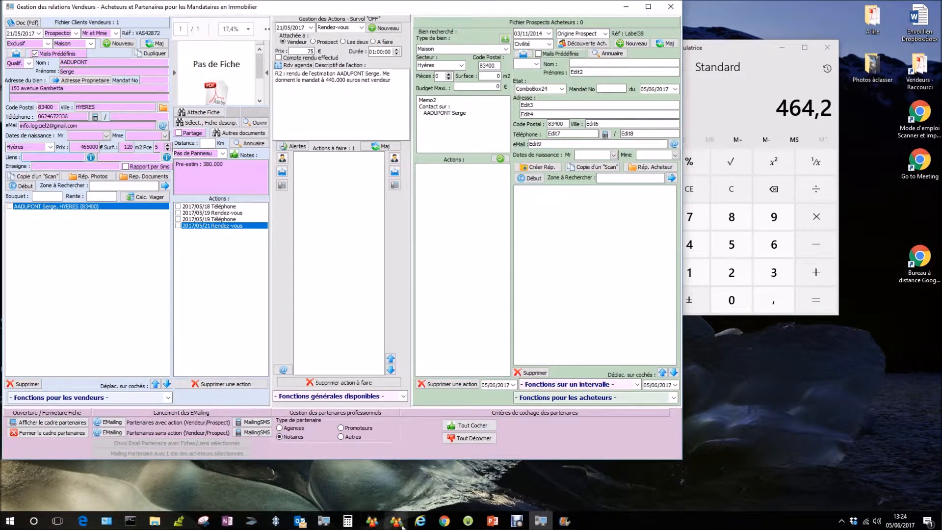
pyautogui.click(324, 397)
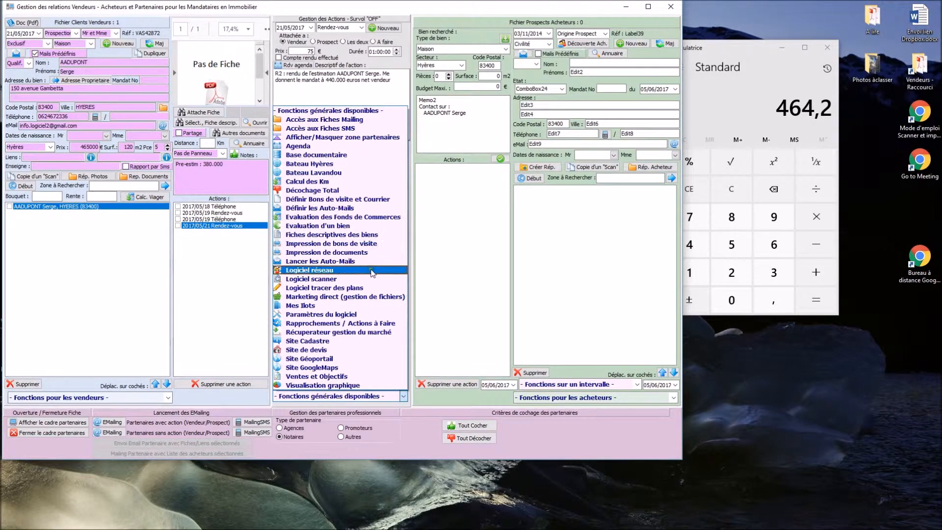
pyautogui.click(372, 272)
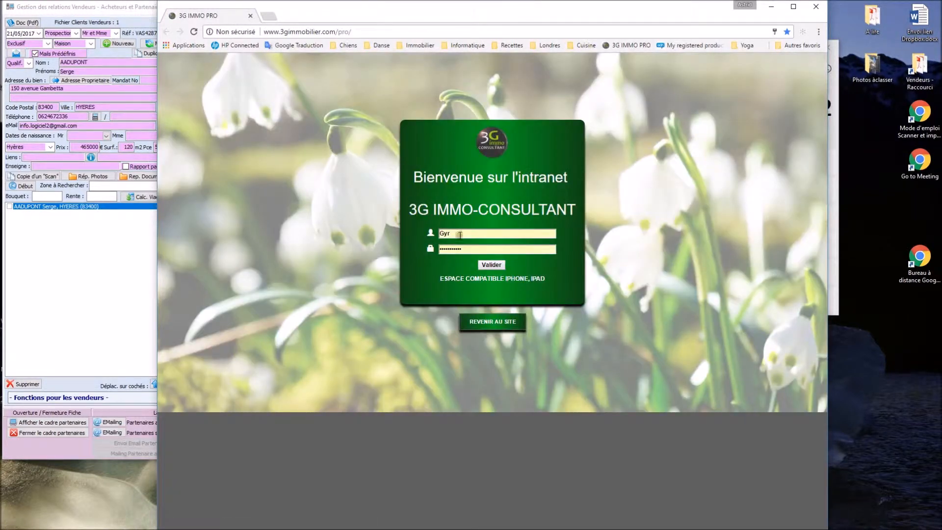
pyautogui.click(490, 265)
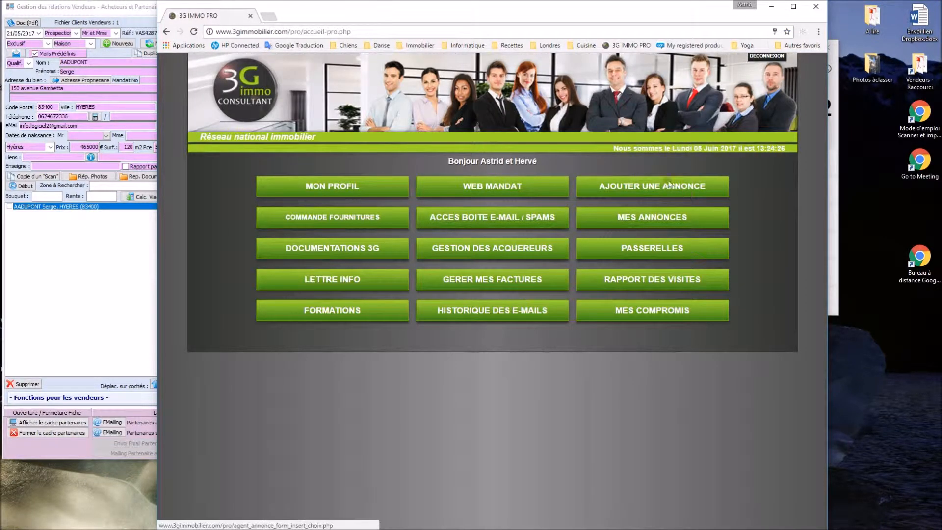
# Go from the intranet home to the agents' public page on 3gimmobilier.com
pyautogui.click(293, 33)
pyautogui.moveTo(290, 32); pyautogui.dragTo(421, 32)
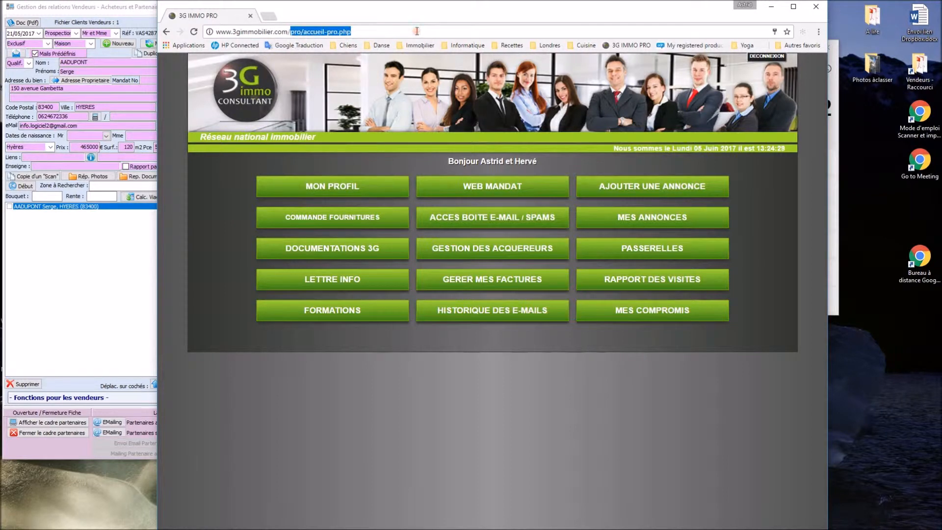
pyautogui.write('gyr.toce')
pyautogui.press('Return')
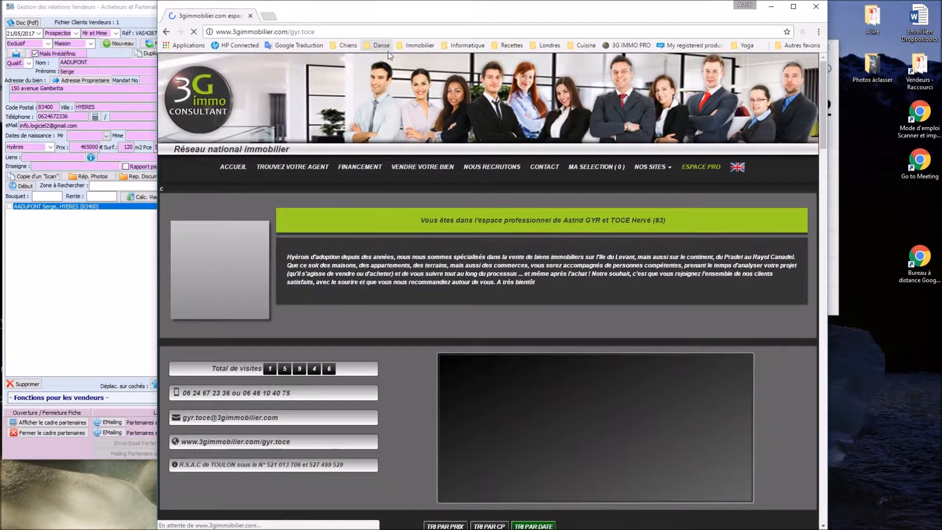
# Open the Ile-du-Levant house listing priced at 318 000 € from the agents' offers
pyautogui.scroll(-5, 350, 259)
pyautogui.scroll(-3, 350, 259)
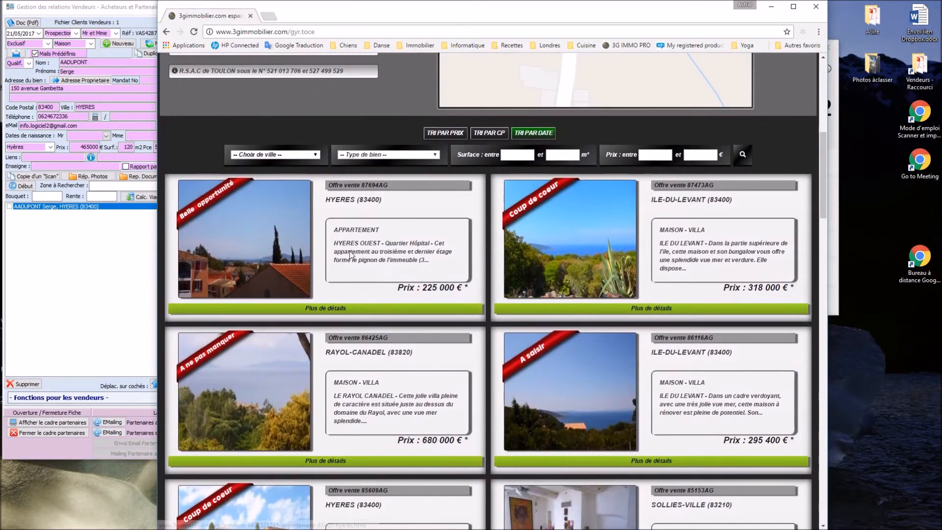
pyautogui.click(550, 214)
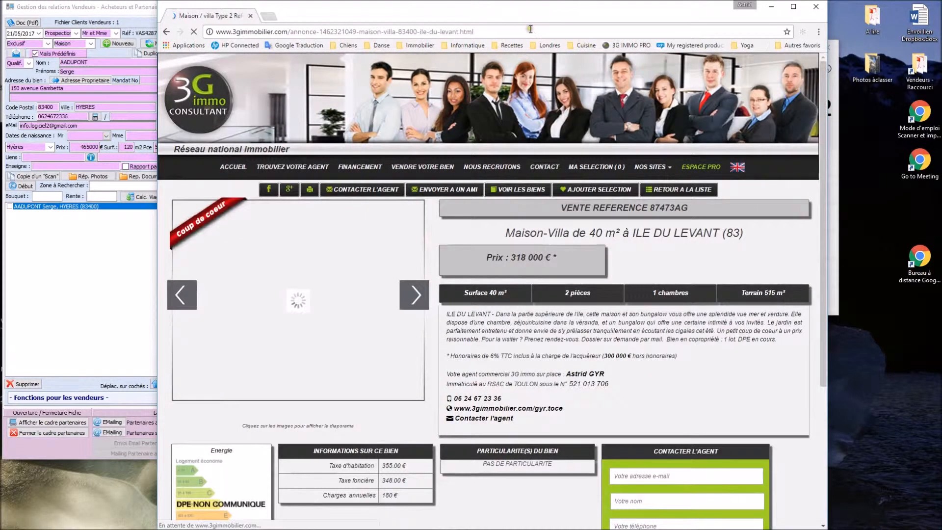
# Copy the listing's web address and paste it into the seller record's Liens field in the client management program
pyautogui.moveTo(473, 32); pyautogui.dragTo(223, 30)
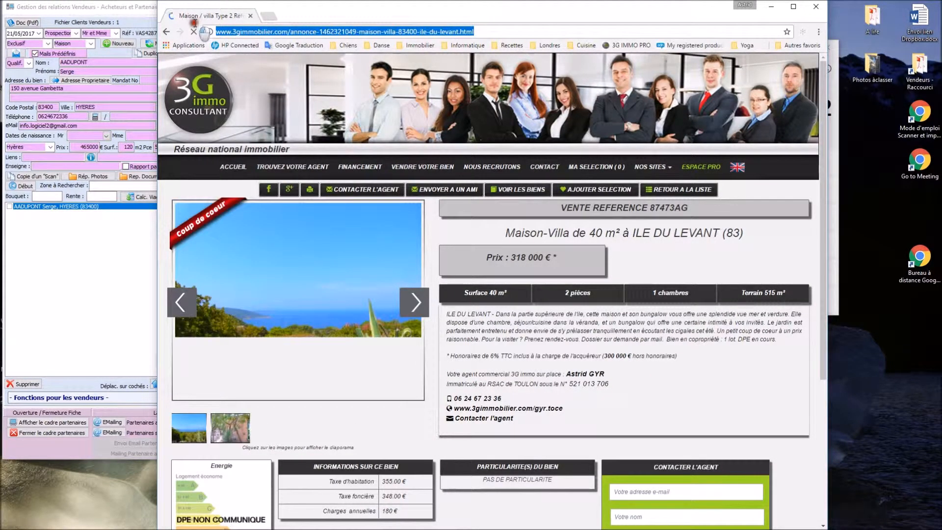
pyautogui.rightClick(309, 34)
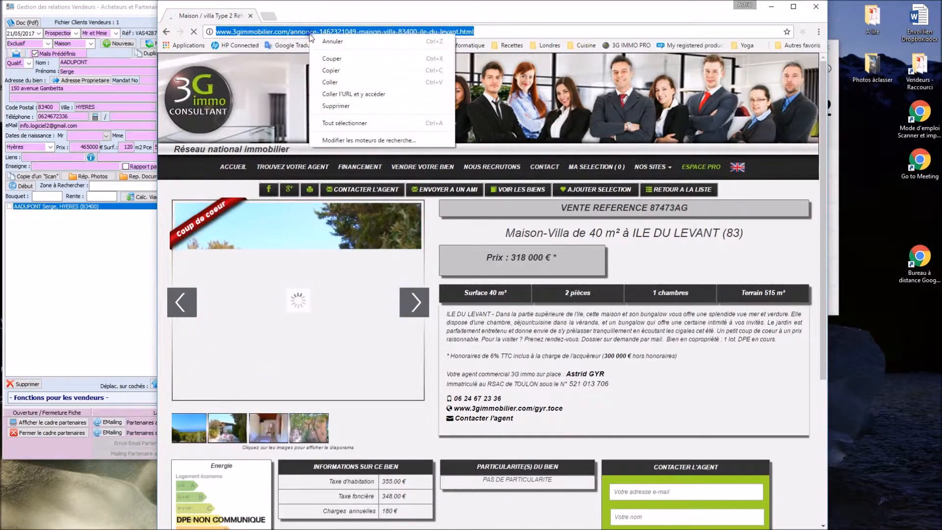
pyautogui.click(350, 71)
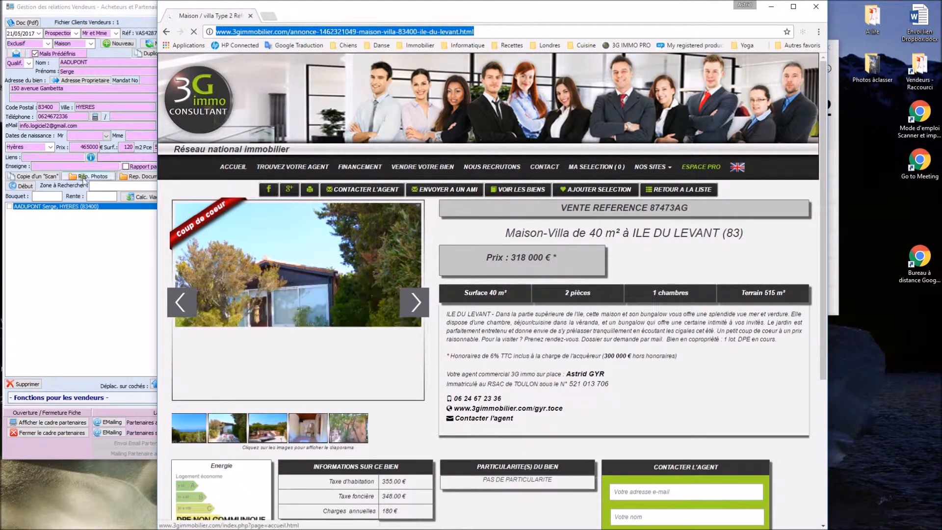
pyautogui.click(64, 157)
pyautogui.rightClick(63, 157)
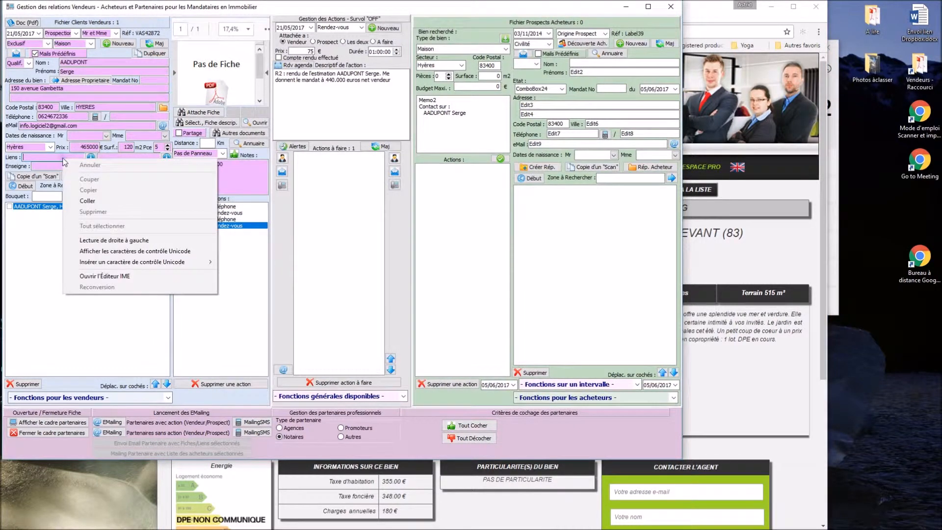
pyautogui.click(90, 204)
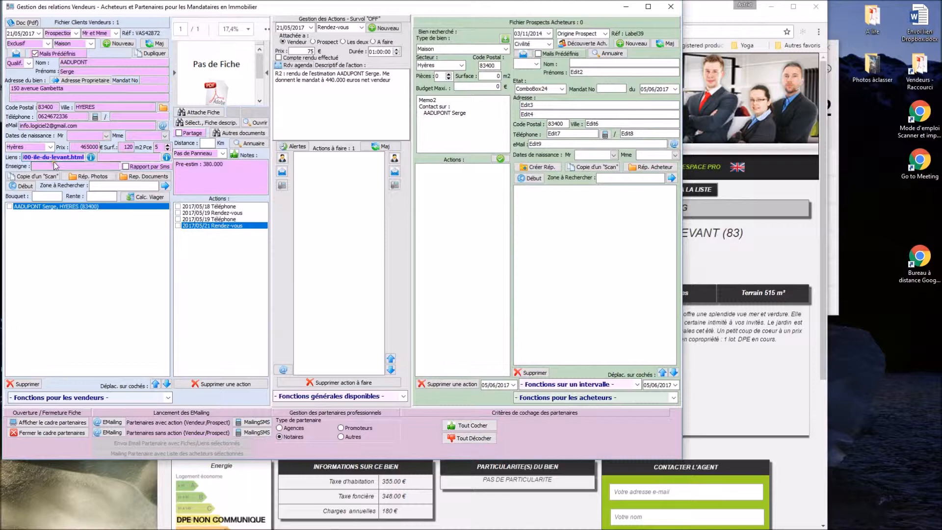
# Enter the mandate number in the seller record and save the record
pyautogui.click(160, 81)
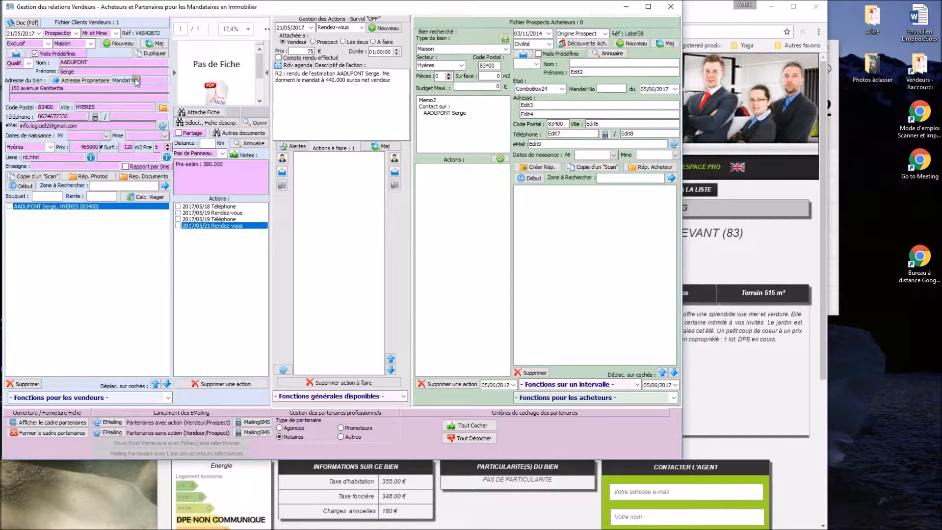
pyautogui.write('123456')
pyautogui.click(155, 44)
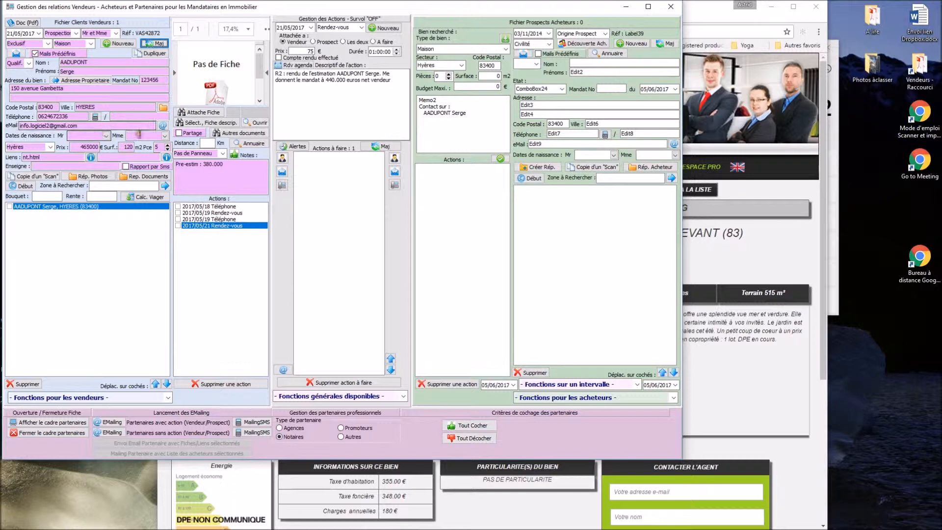
pyautogui.click(148, 46)
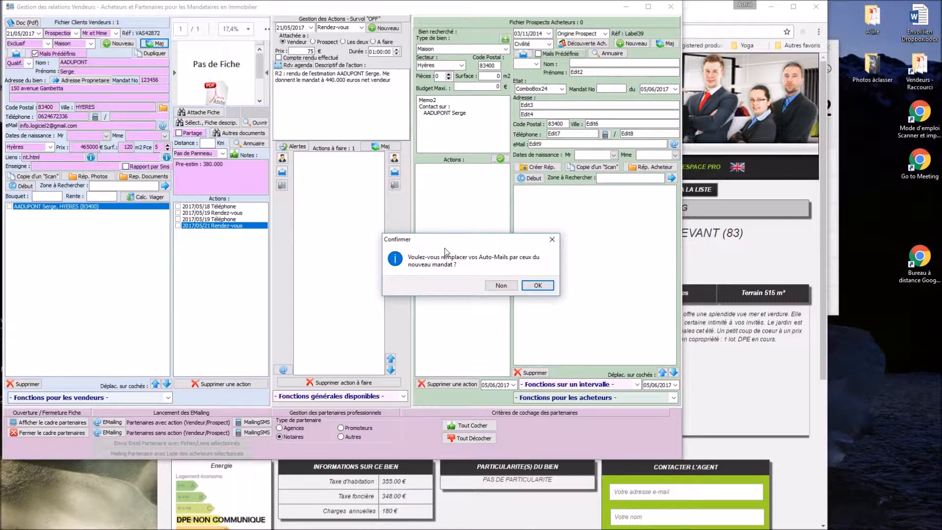
# Accept replacing the Auto-Mails and creating an action for the mandate modification, but decline the price-change action
pyautogui.click(542, 286)
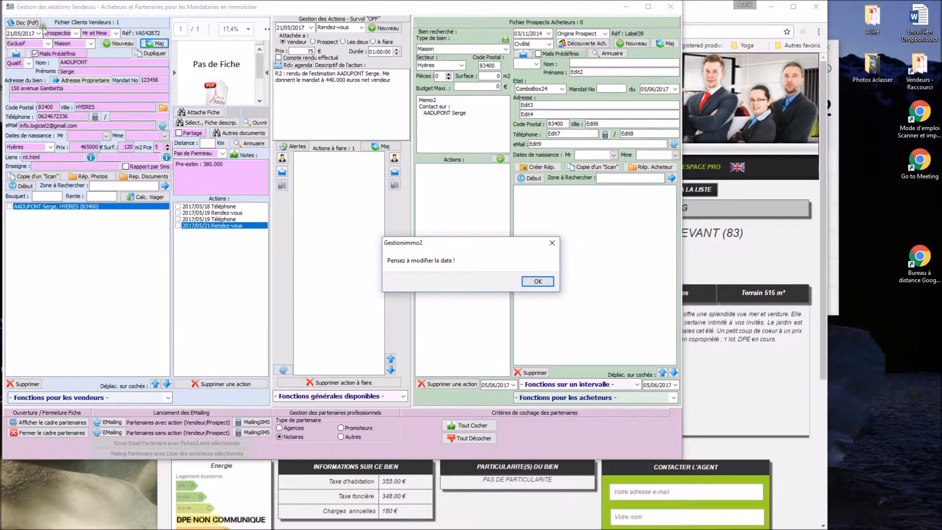
pyautogui.click(539, 281)
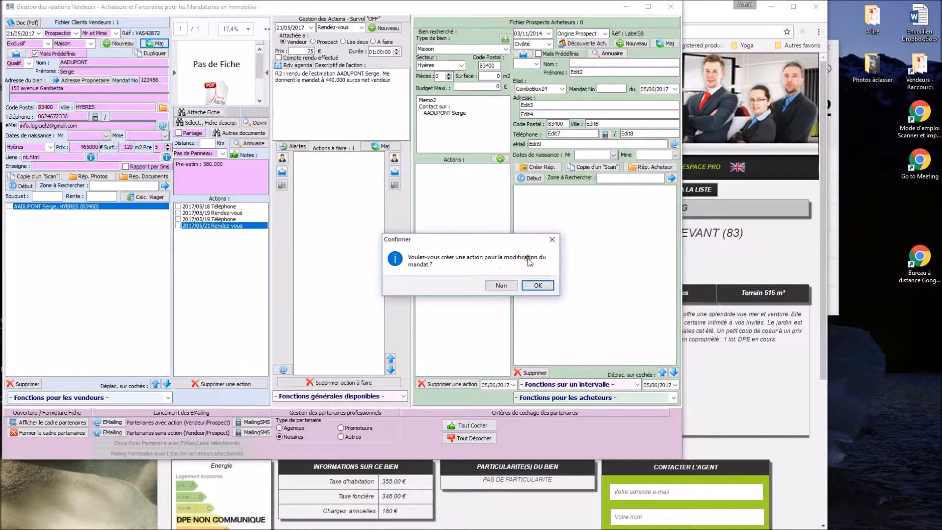
pyautogui.click(537, 286)
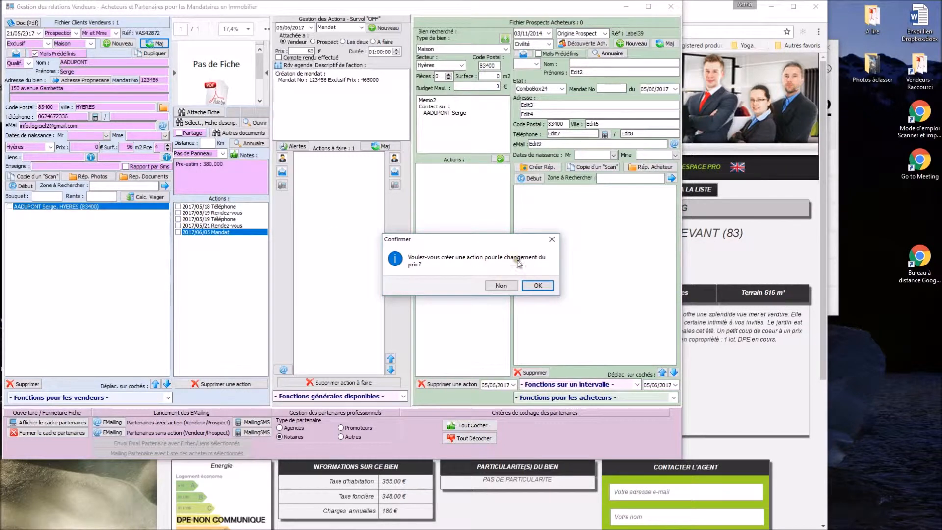
pyautogui.click(496, 287)
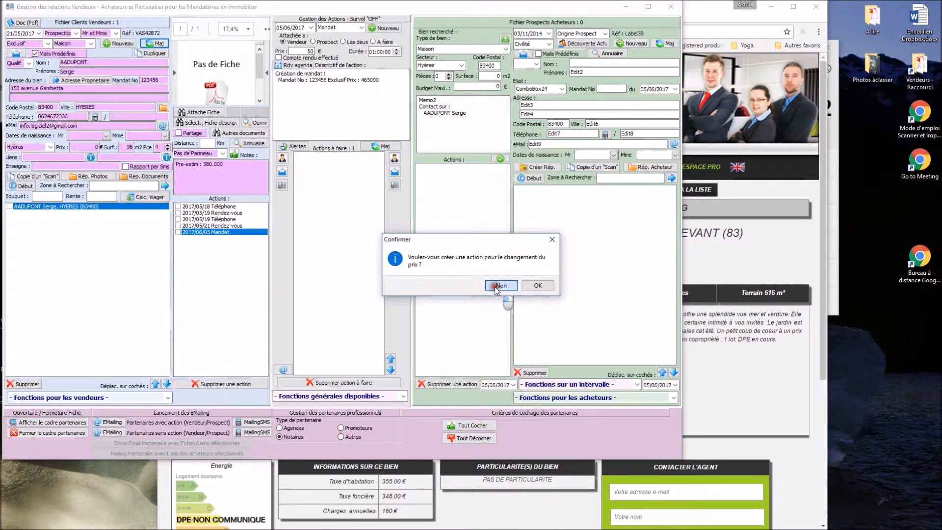
pyautogui.click(498, 285)
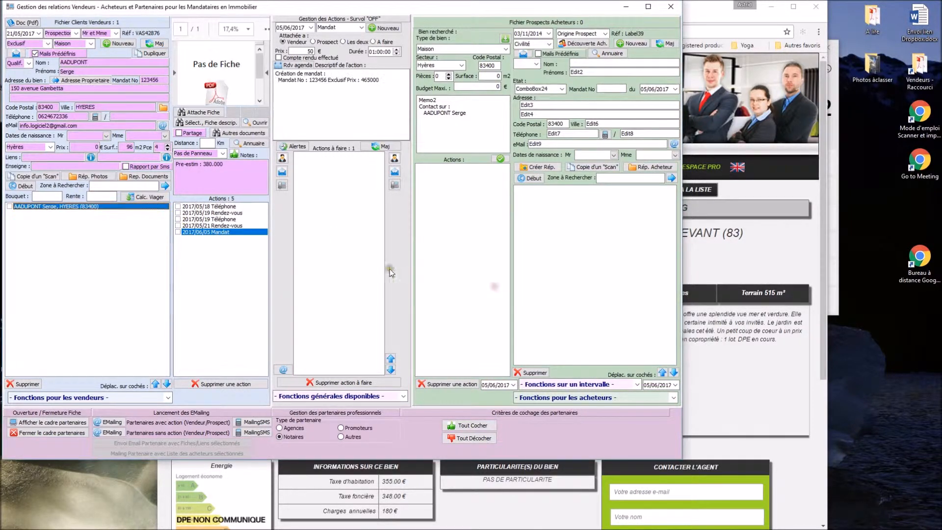
# Date the Mandat action 21/05/2017, add "(440+25)" after the price in its description, and update the action
pyautogui.click(203, 234)
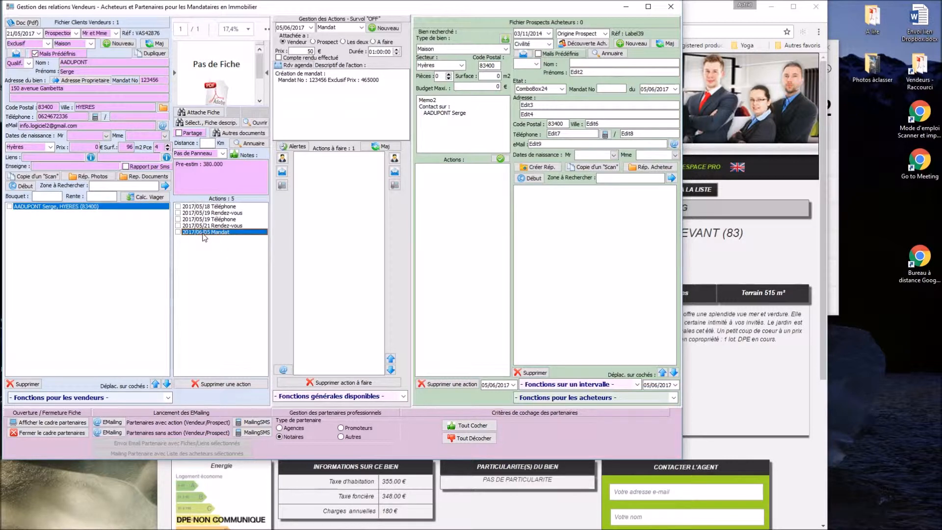
pyautogui.click(279, 27)
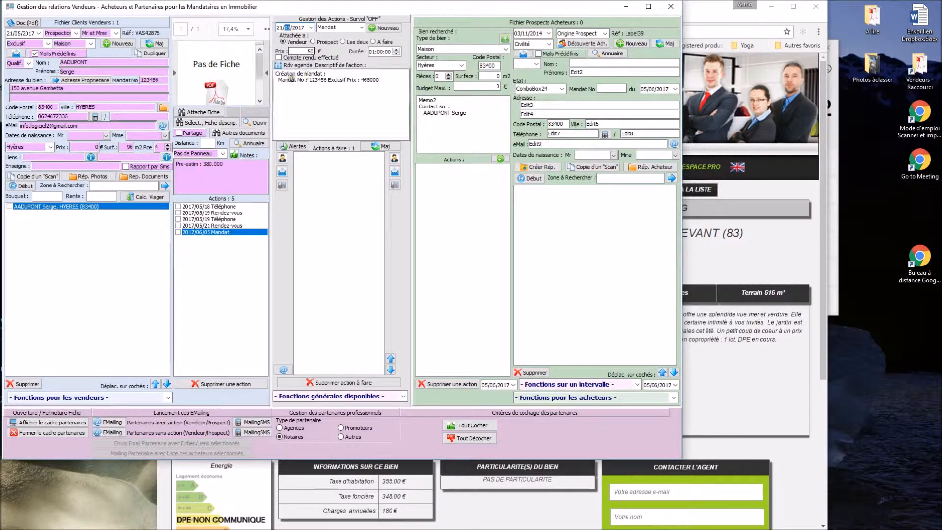
pyautogui.click(334, 74)
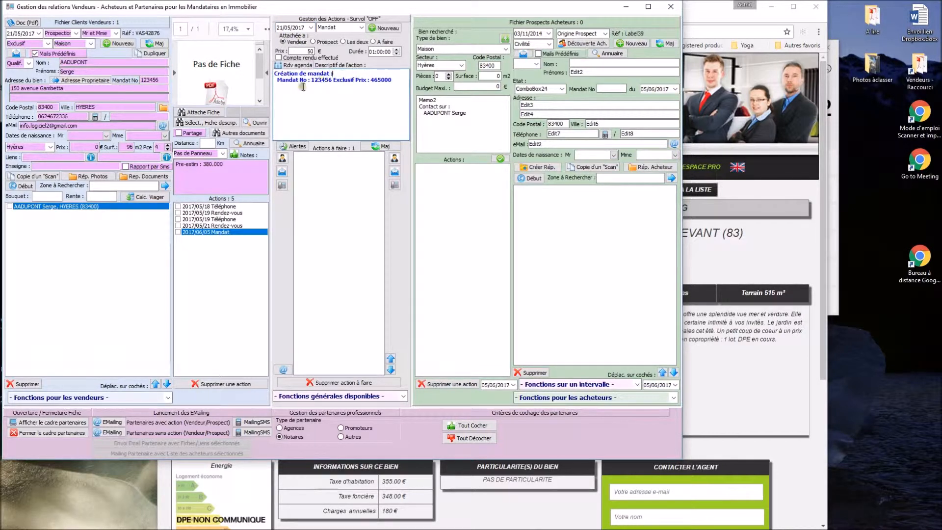
pyautogui.click(375, 76)
pyautogui.write('(440+25')
pyautogui.click(384, 146)
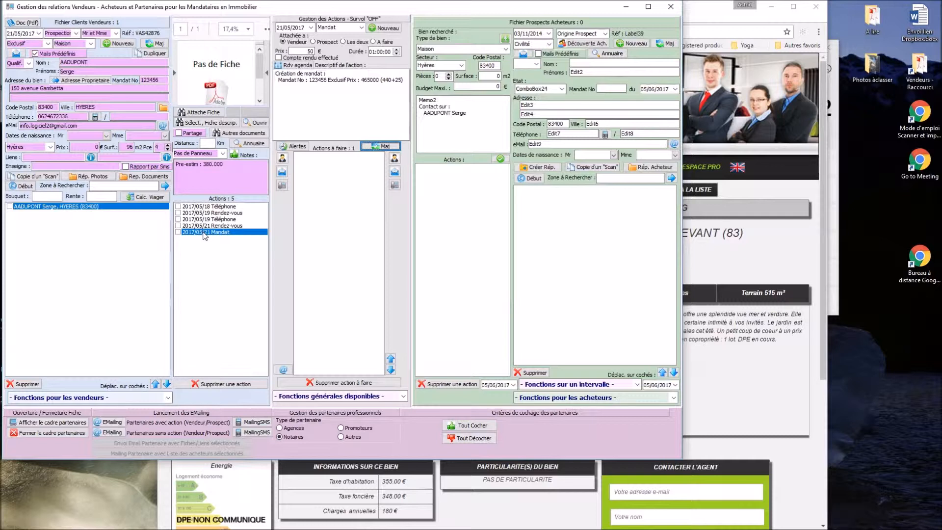
# Associate Mandat et DIP février 2017.pdf from the seller's Documents folder with the Mandat entry of the document index
pyautogui.click(133, 177)
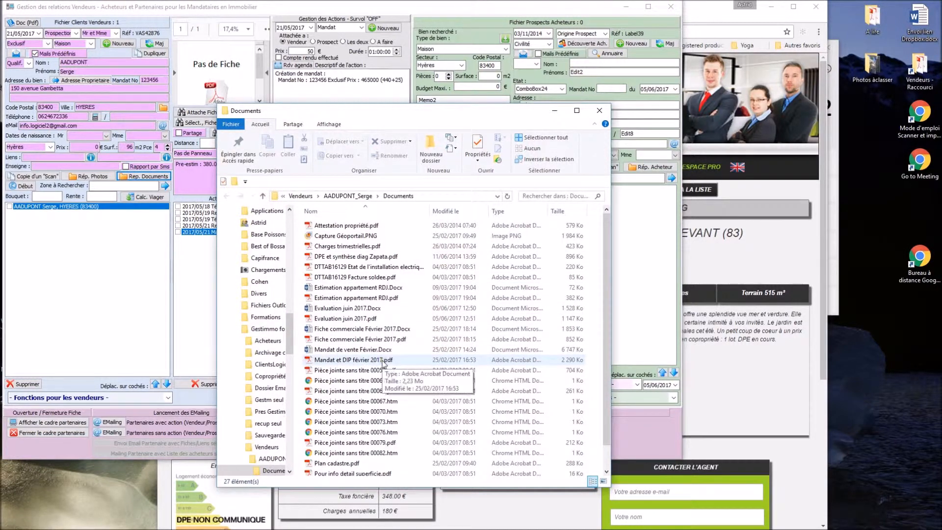
pyautogui.click(600, 110)
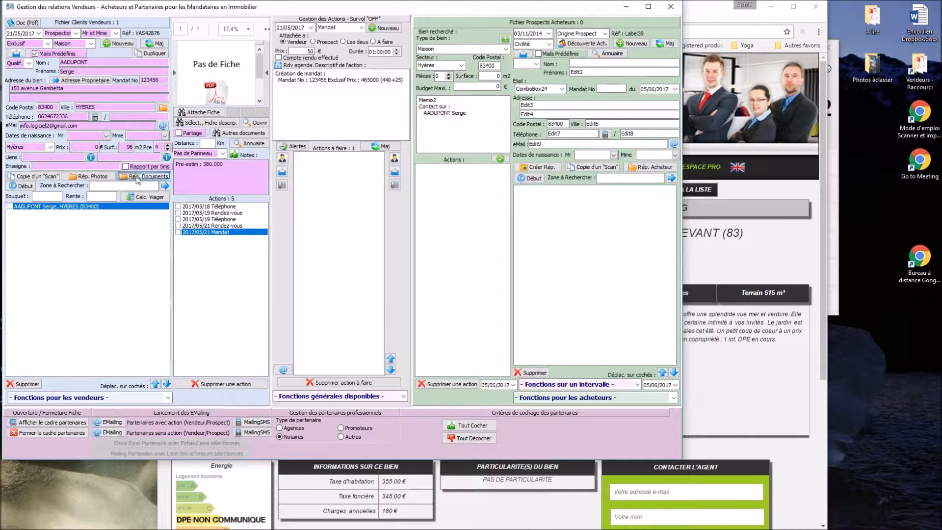
pyautogui.click(229, 134)
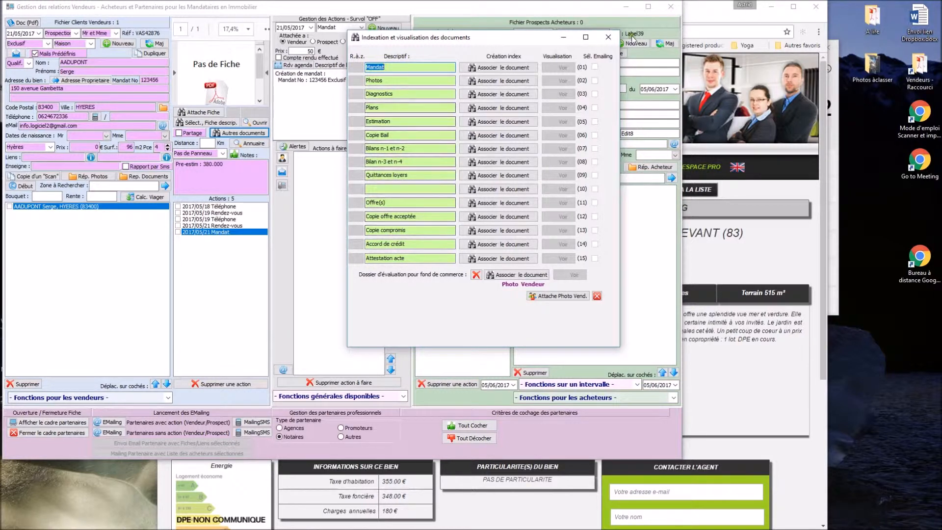
pyautogui.click(501, 67)
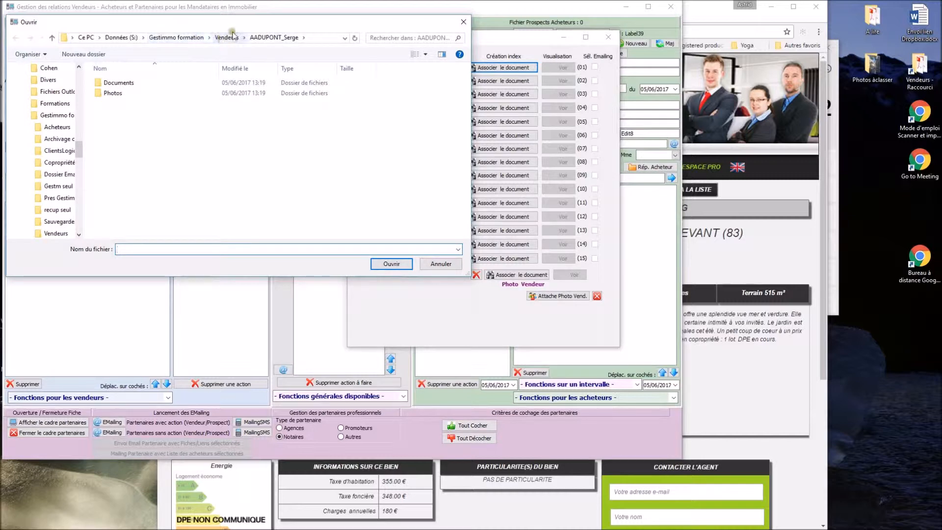
pyautogui.doubleClick(142, 84)
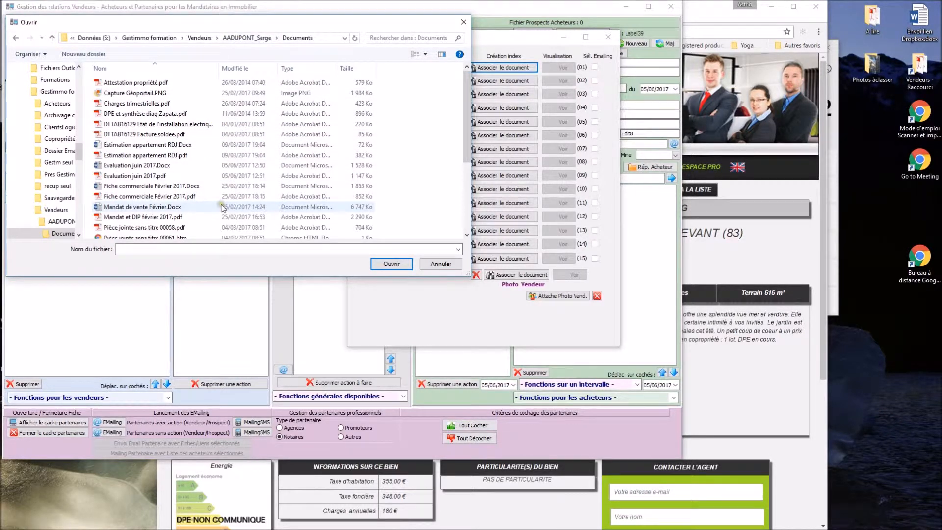
pyautogui.click(155, 216)
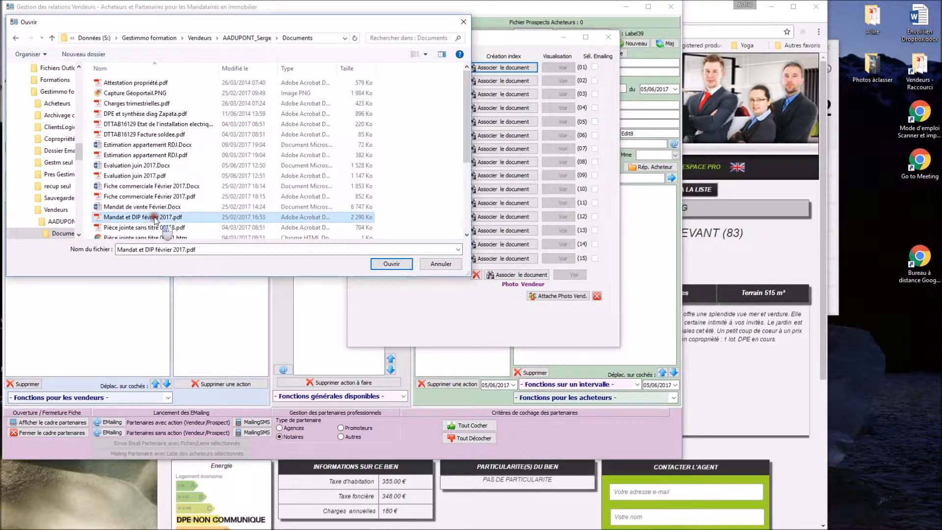
pyautogui.click(143, 207)
pyautogui.click(142, 218)
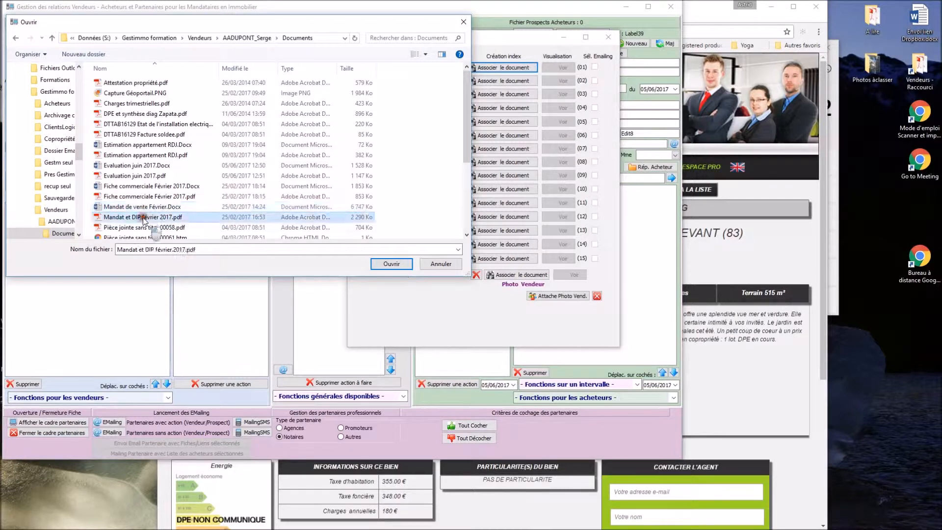
pyautogui.doubleClick(144, 218)
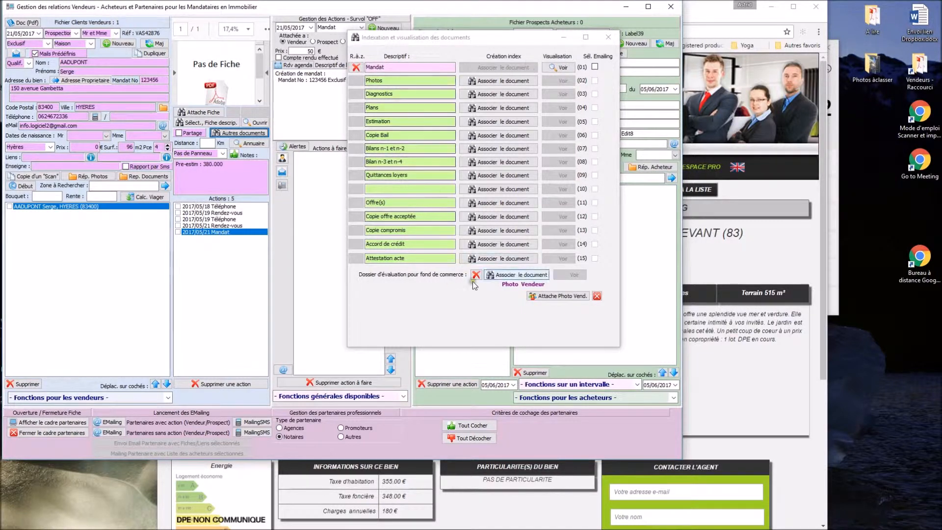
pyautogui.click(608, 38)
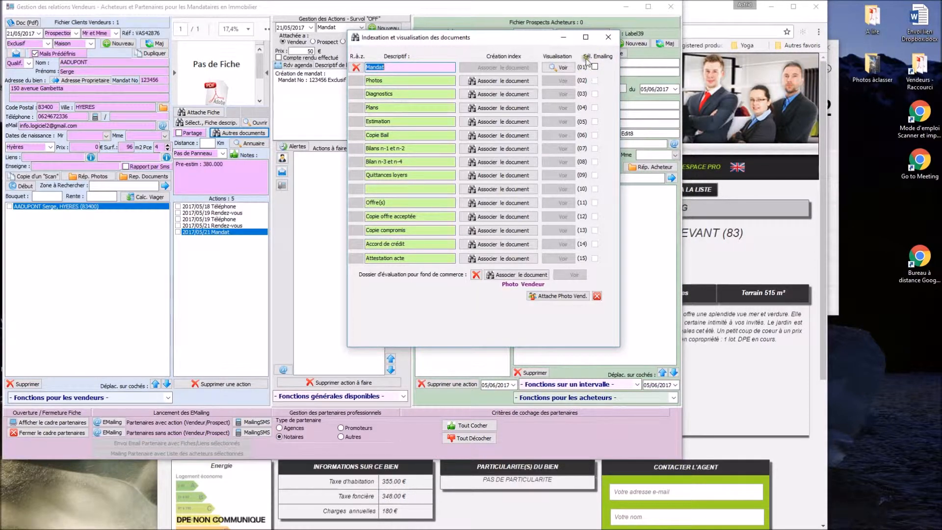
pyautogui.click(610, 40)
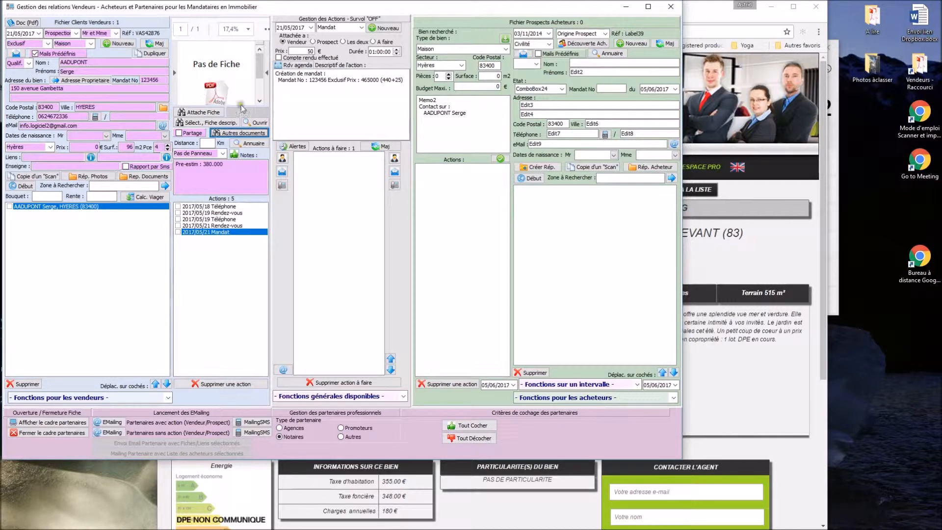
# From the seller's property description sheet, open the sheet generator and preview the Fiche Co IAD and Fiche maison templates
pyautogui.click(249, 123)
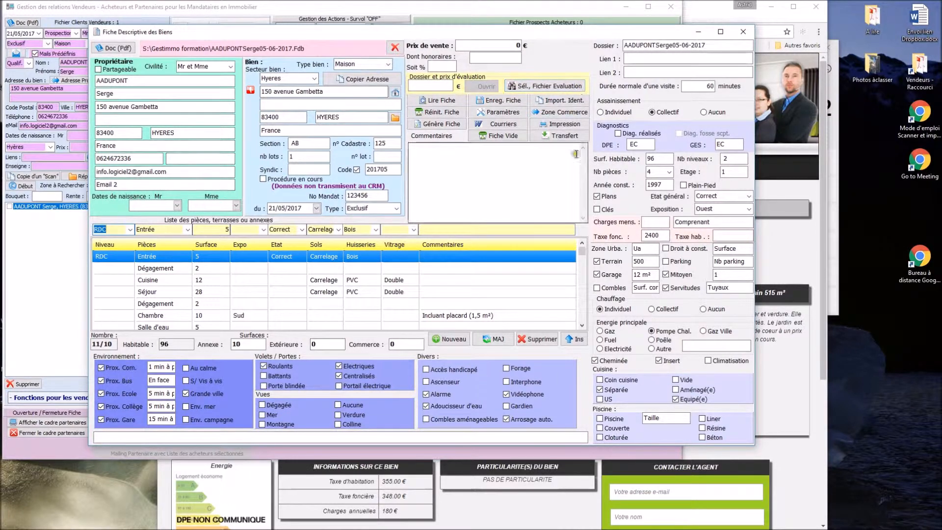
pyautogui.click(420, 127)
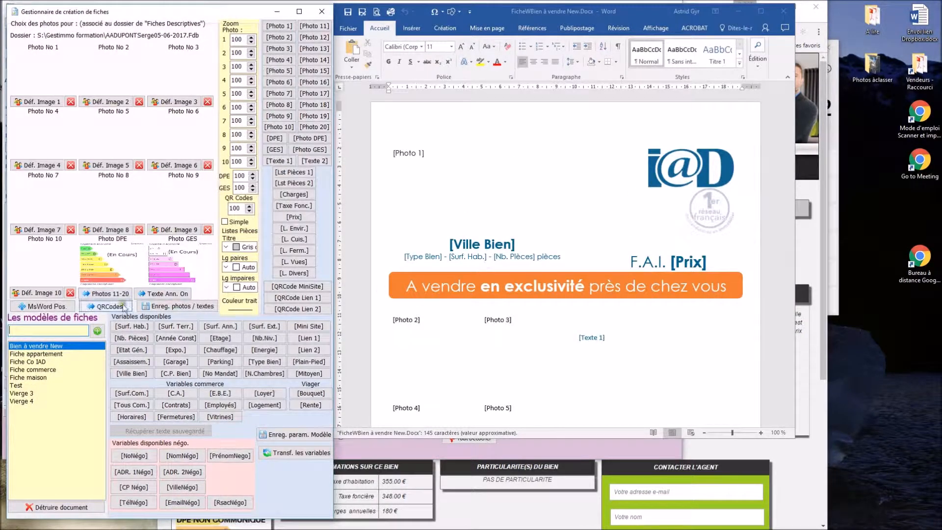
pyautogui.click(42, 354)
pyautogui.click(42, 361)
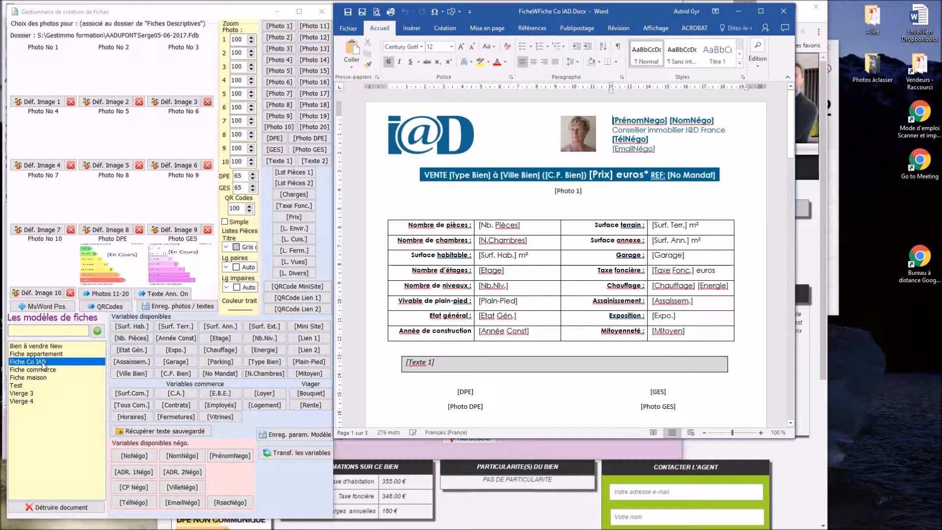
pyautogui.click(42, 377)
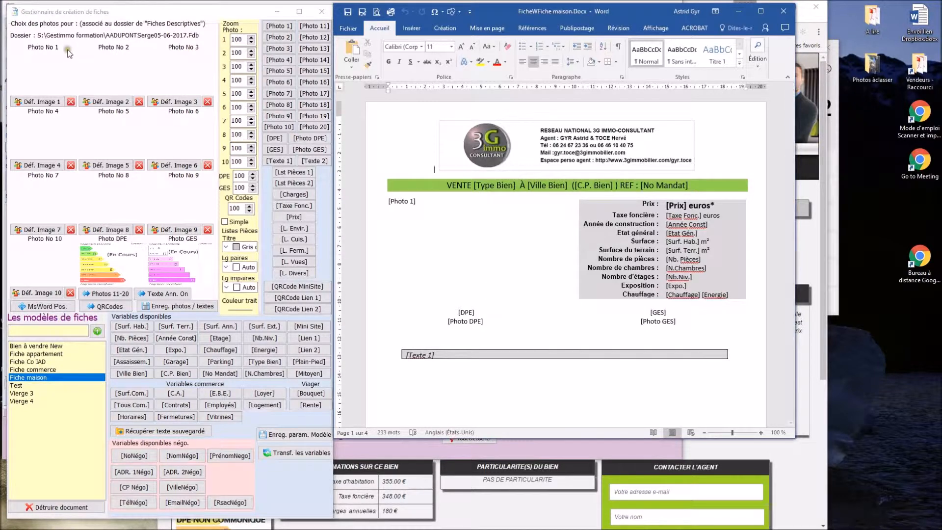
# View the listing text areas in the sheet generator, hide them again, and close the generator and the property description sheet
pyautogui.click(162, 295)
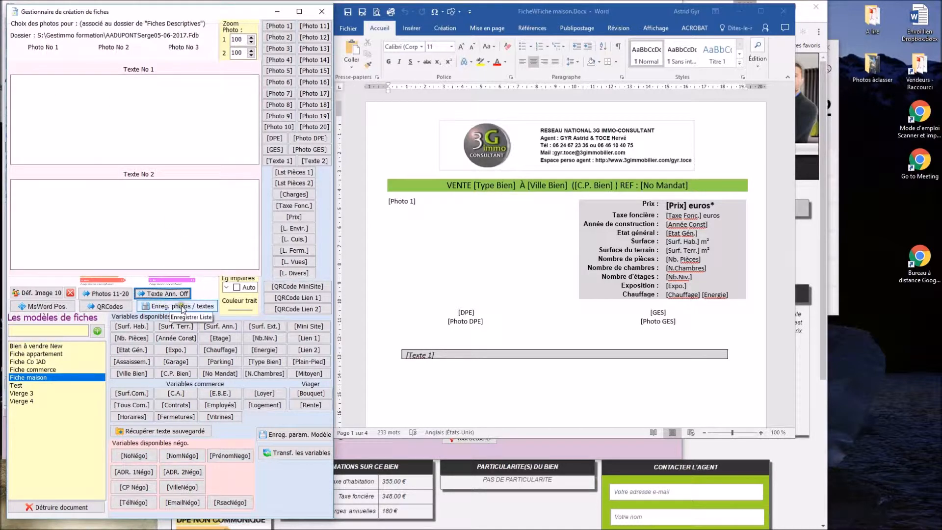
pyautogui.click(162, 306)
pyautogui.click(174, 294)
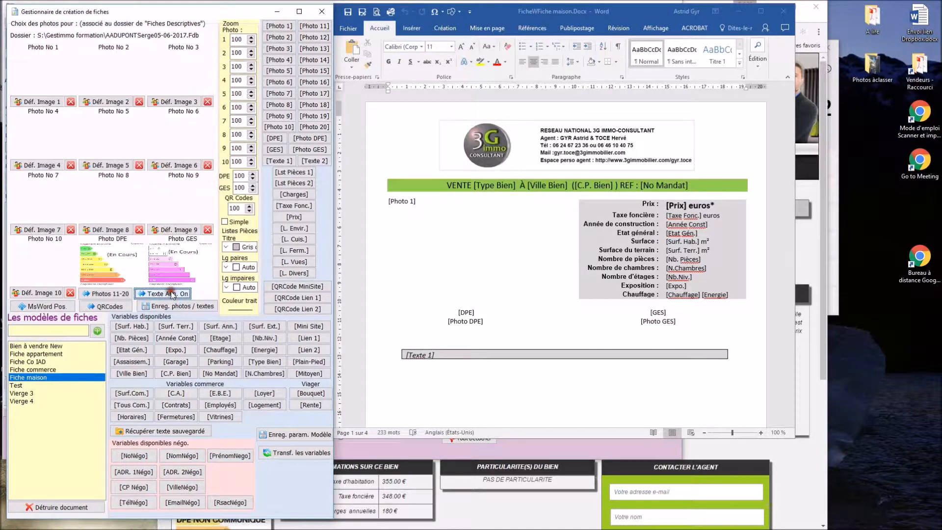
pyautogui.click(290, 453)
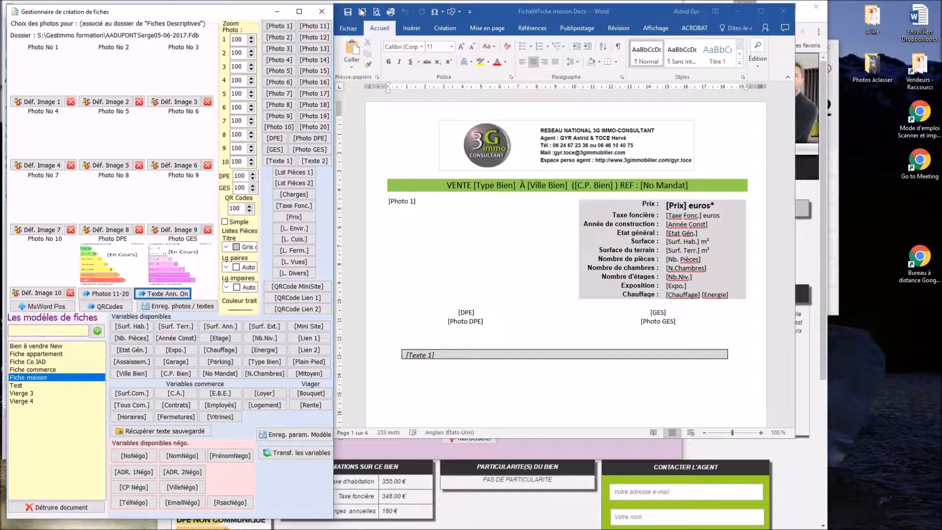
pyautogui.click(321, 18)
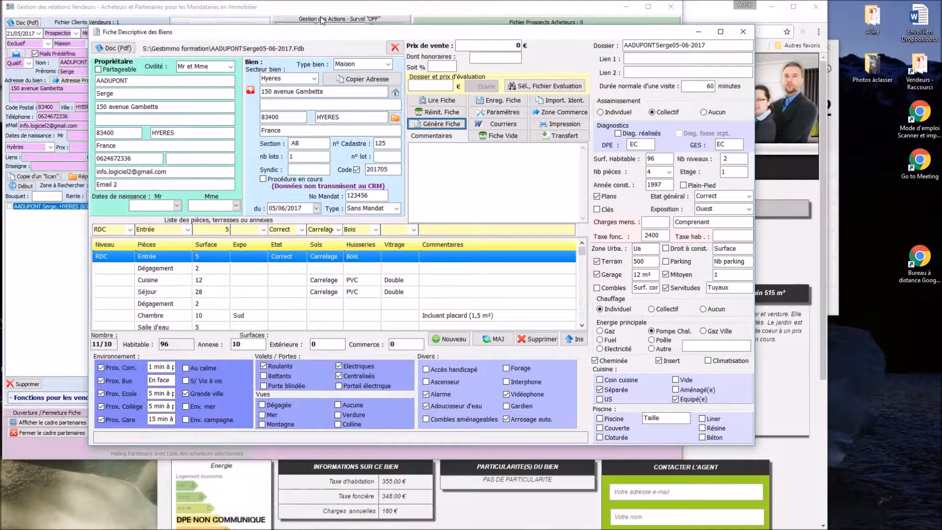
pyautogui.click(743, 32)
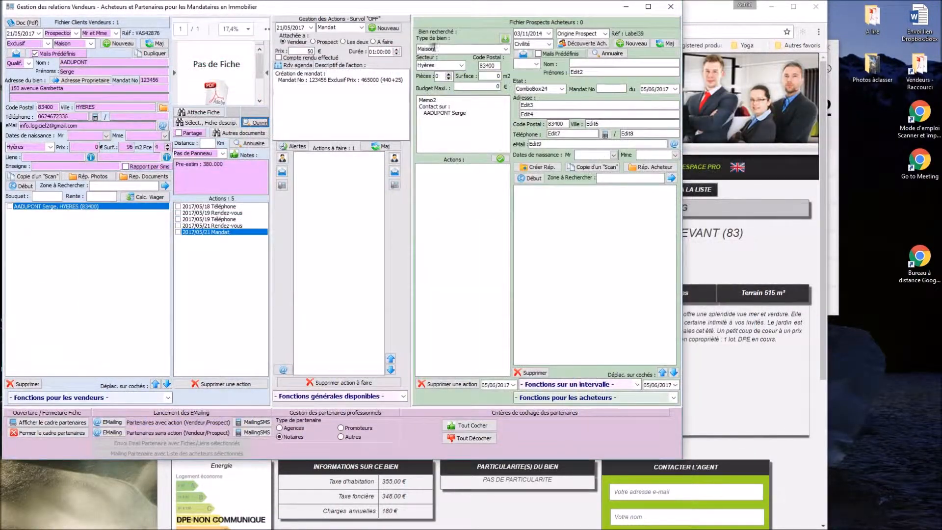
# Attach Fiche commerciale Février 2017.pdf from the seller's Documents folder as the property sheet of the seller record
pyautogui.click(192, 113)
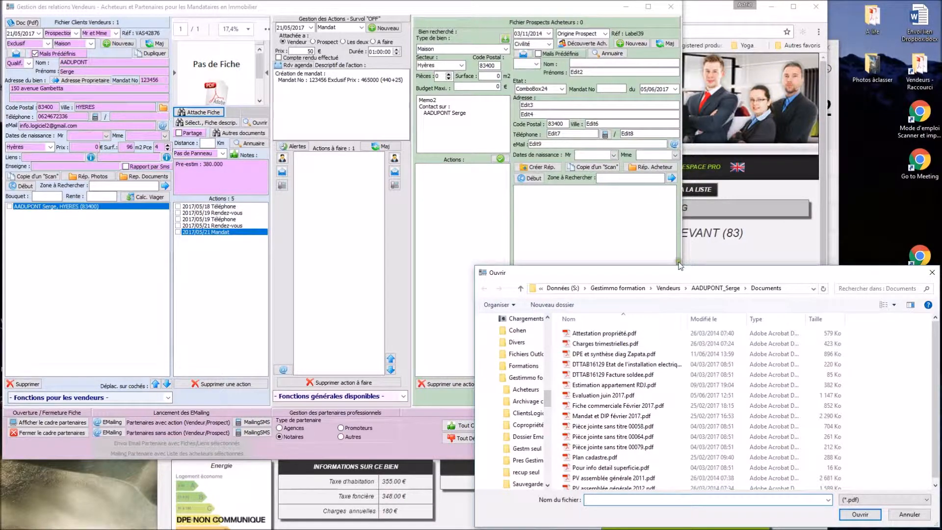
pyautogui.moveTo(682, 276); pyautogui.dragTo(595, 114)
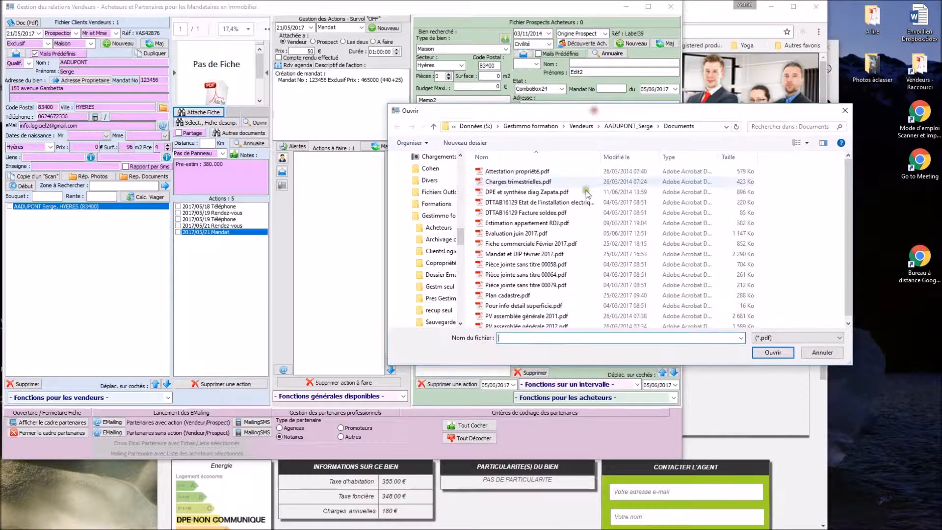
pyautogui.doubleClick(535, 245)
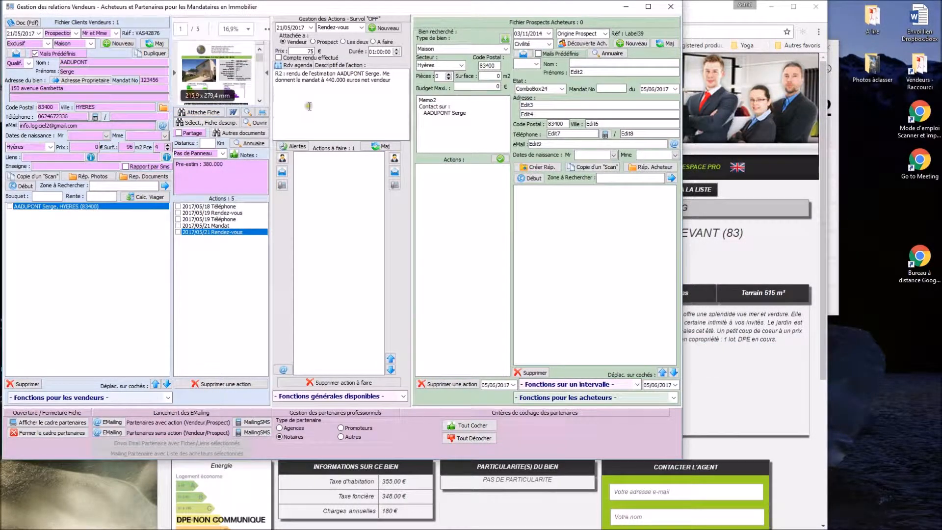